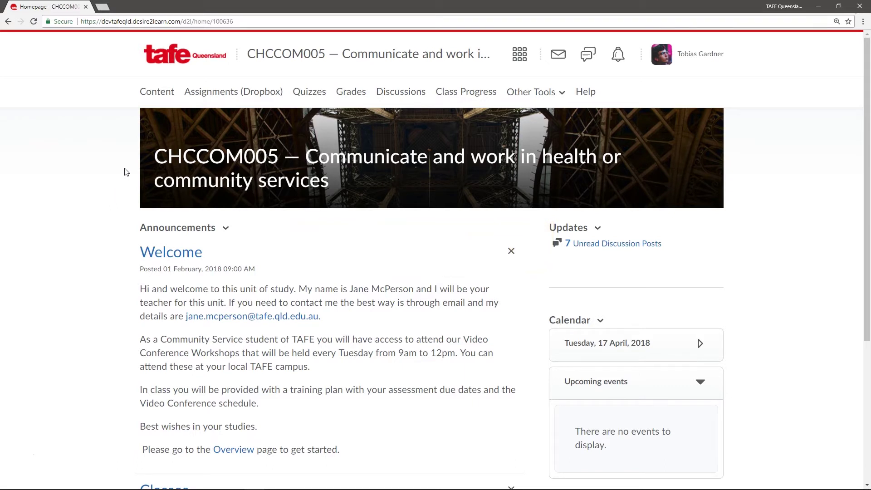
Step: Go from the unit Overview to the Assessment topic and open Assessment task 1 - Written
left_click(154, 96)
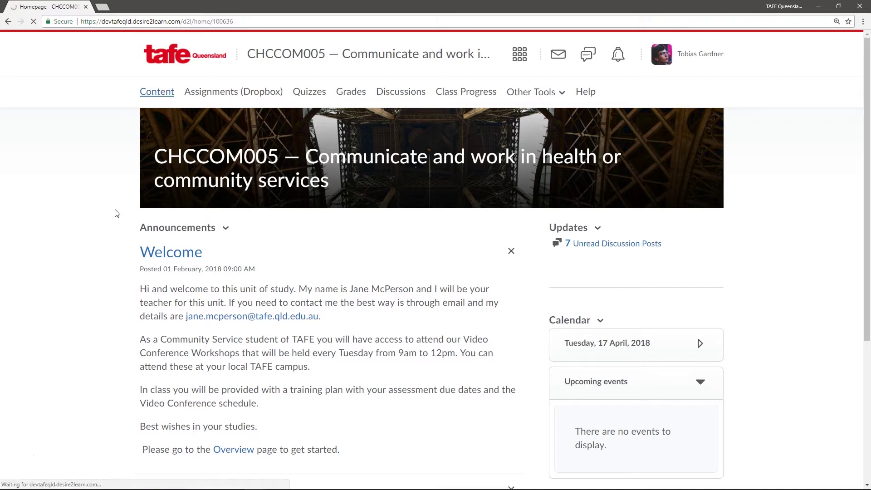
scroll(117, 210, "down", 8)
scroll(117, 213, "down", 2)
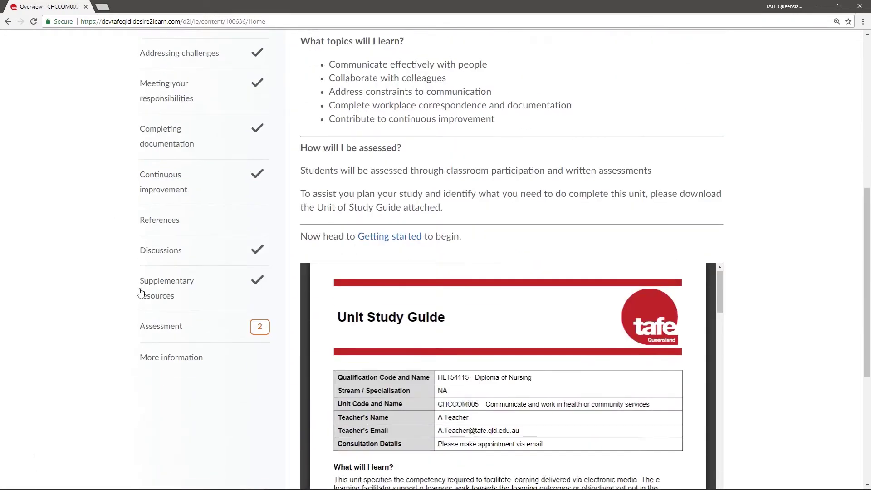
left_click(164, 325)
scroll(762, 135, "up", 6)
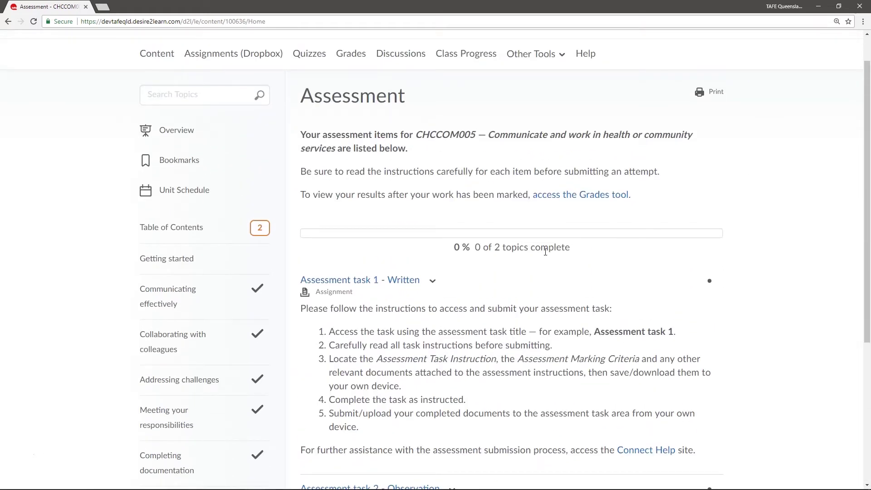
left_click(368, 281)
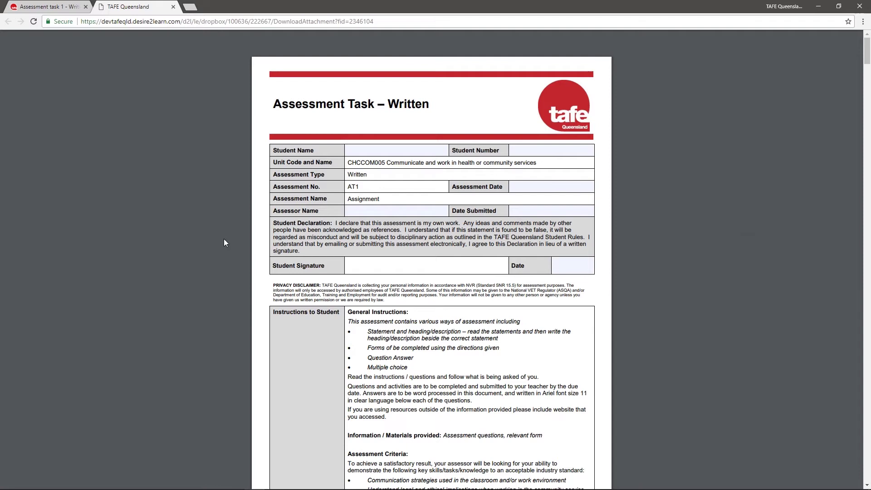
Step: Download the Assessment Task – Written PDF from Chrome's PDF viewer
mouse_move(746, 35)
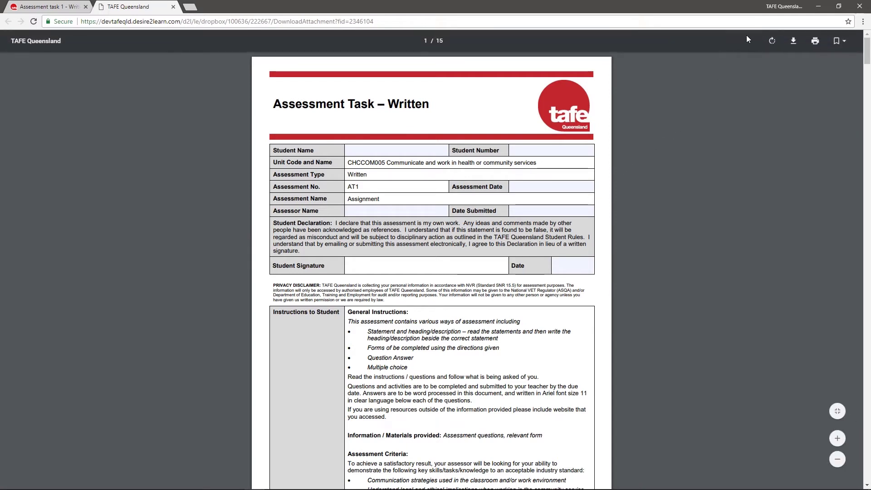
left_click(793, 42)
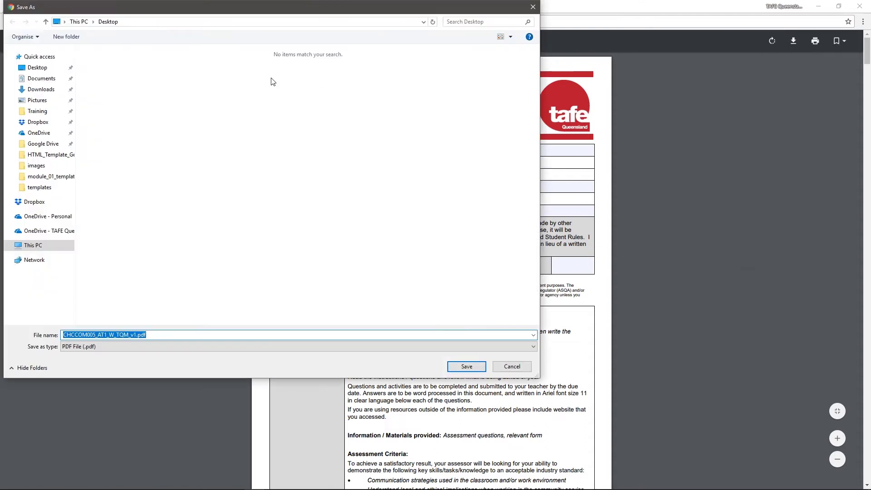
Step: Save the attached task file CHCCOM005_AT1_W_TQM_v1.pdf to the Desktop using Save link as
left_click(509, 369)
left_click(57, 6)
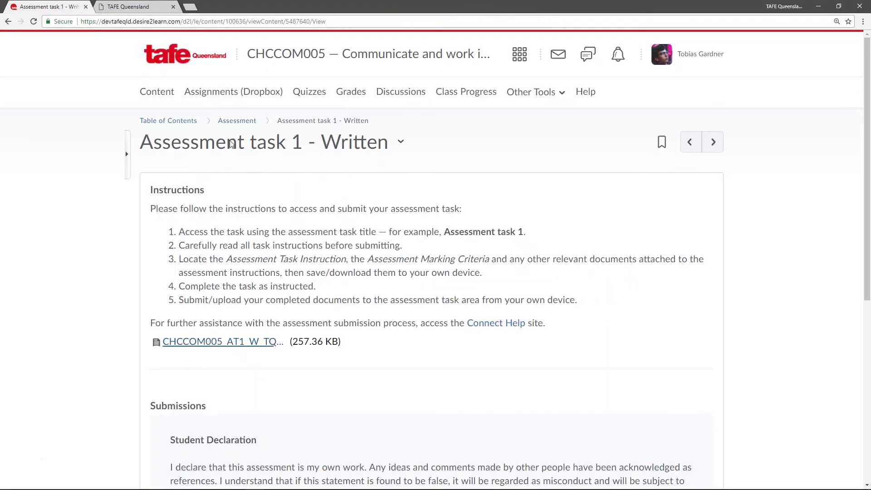
right_click(233, 347)
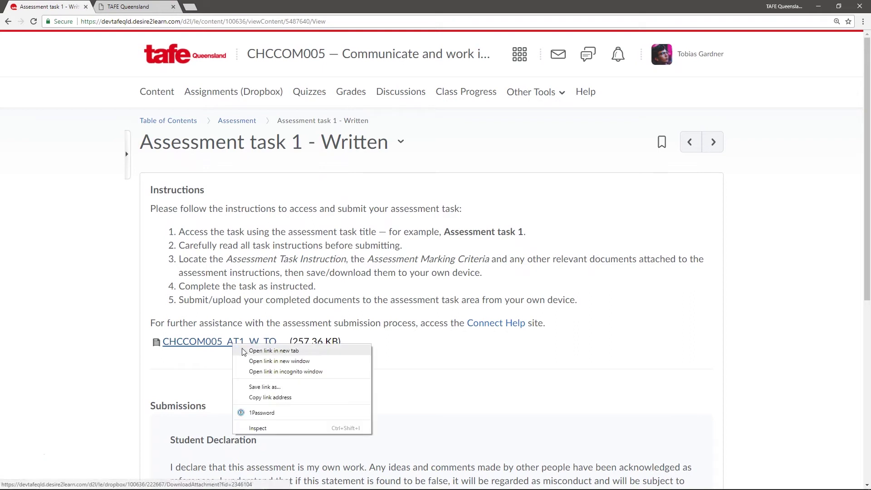
left_click(290, 389)
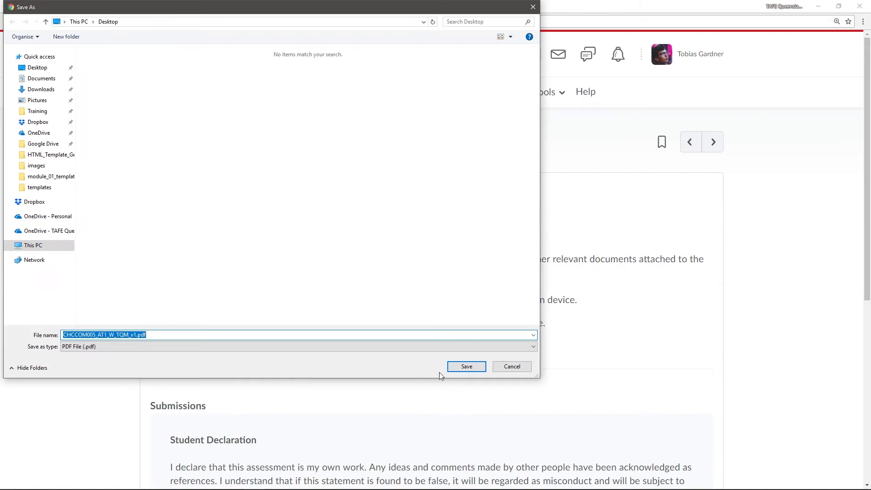
left_click(467, 366)
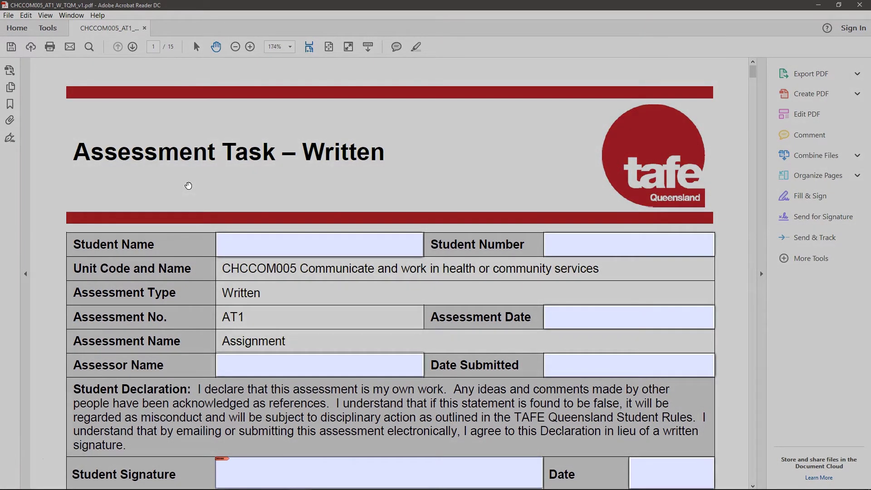
Step: Enter the student's full name and student number on page 1 of the form
left_click(271, 245)
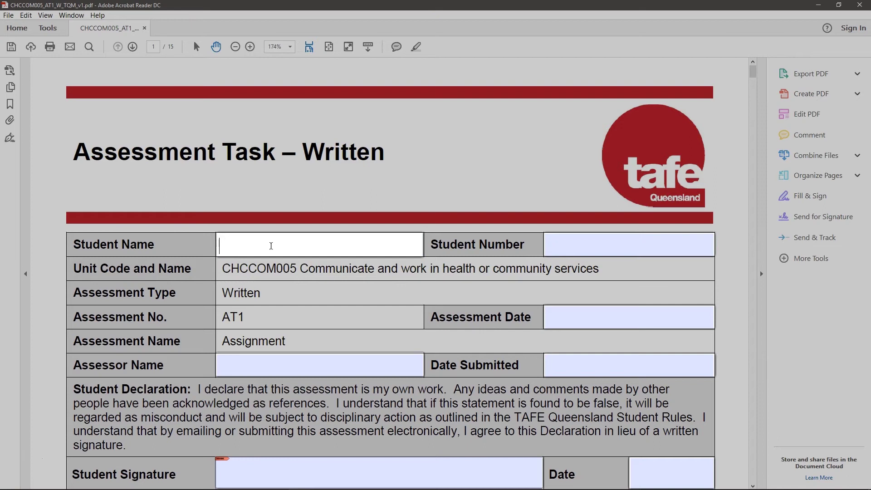
type("TObi")
key("BackSpace")
key("BackSpace")
key("BackSpace")
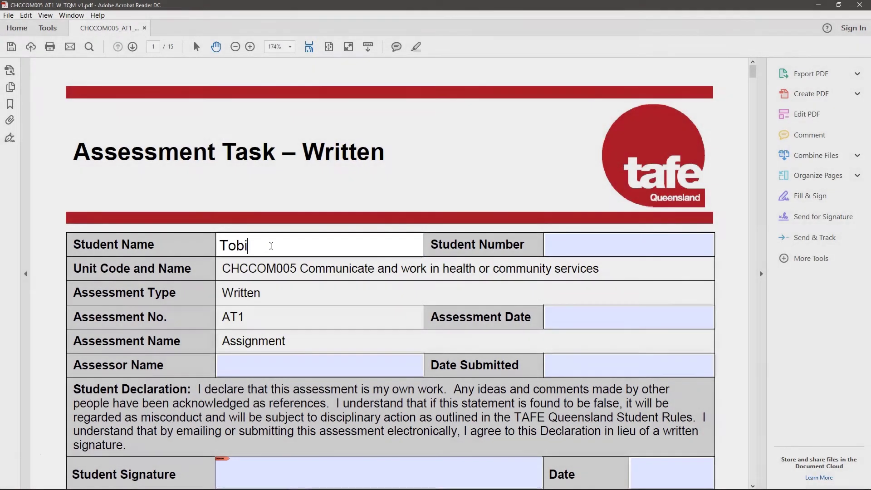
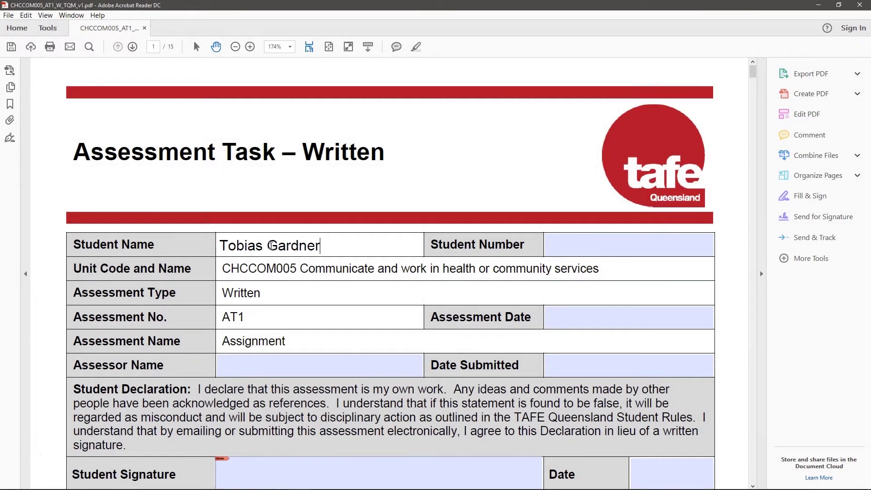
key("Tab")
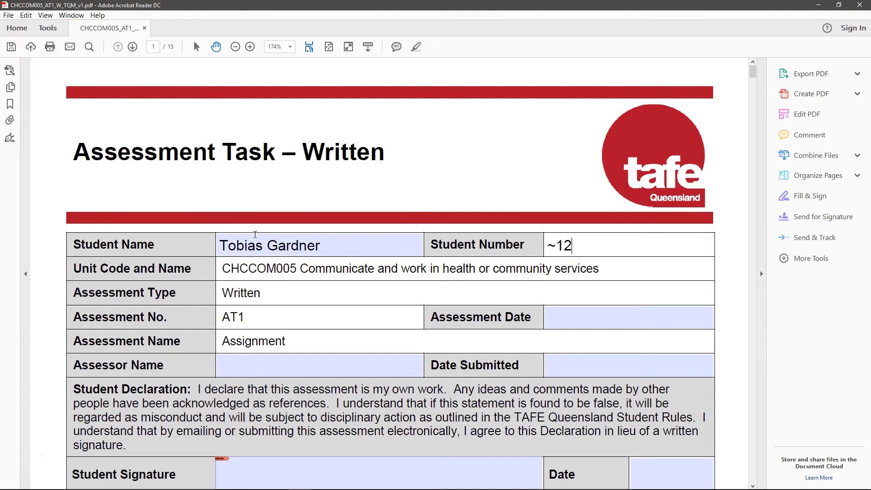
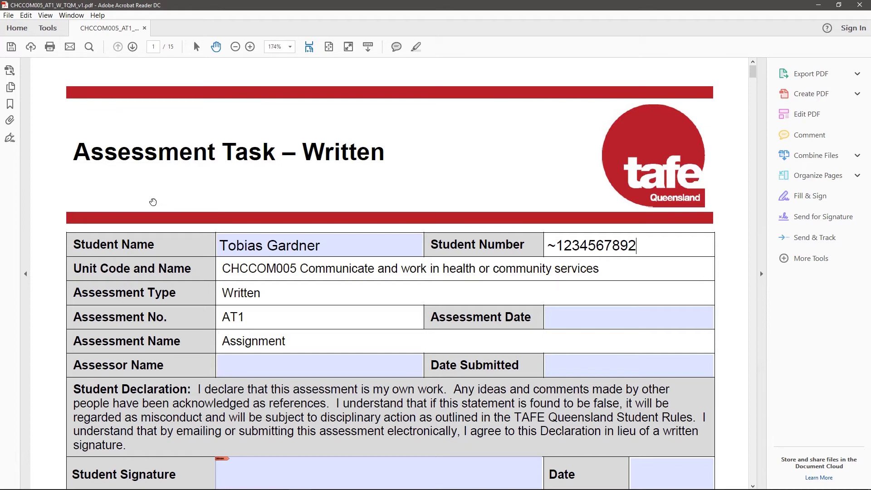
key("alt")
left_click(161, 358)
scroll(160, 358, "down", 12)
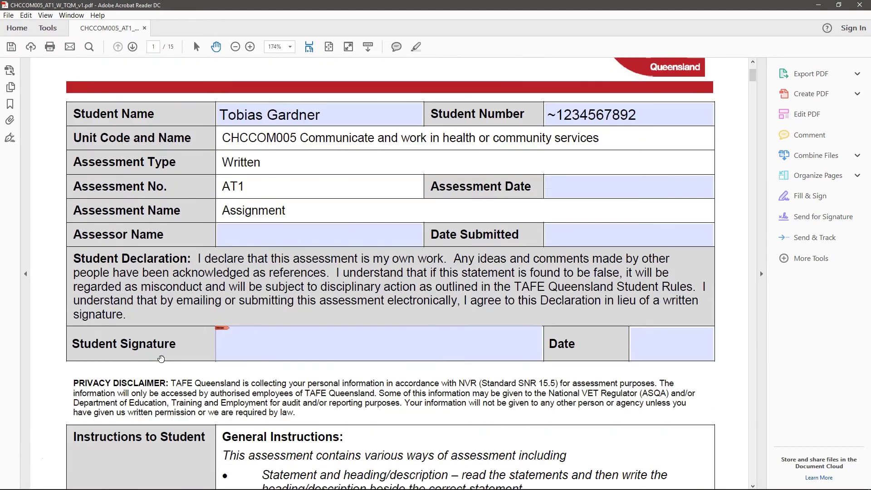
scroll(161, 359, "down", 10)
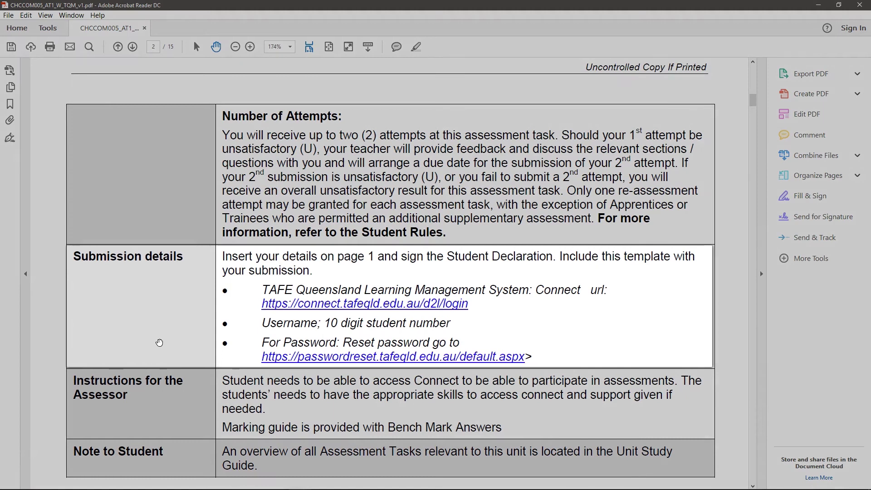
Step: Start question 1's answer with 'Communication is', save the form and close Acrobat Reader
scroll(159, 343, "down", 3)
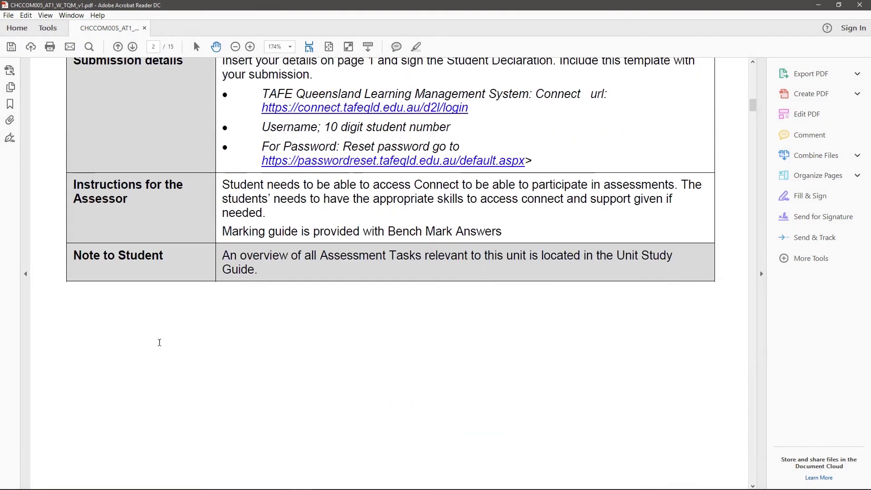
scroll(160, 342, "down", 8)
left_click(180, 264)
type("C")
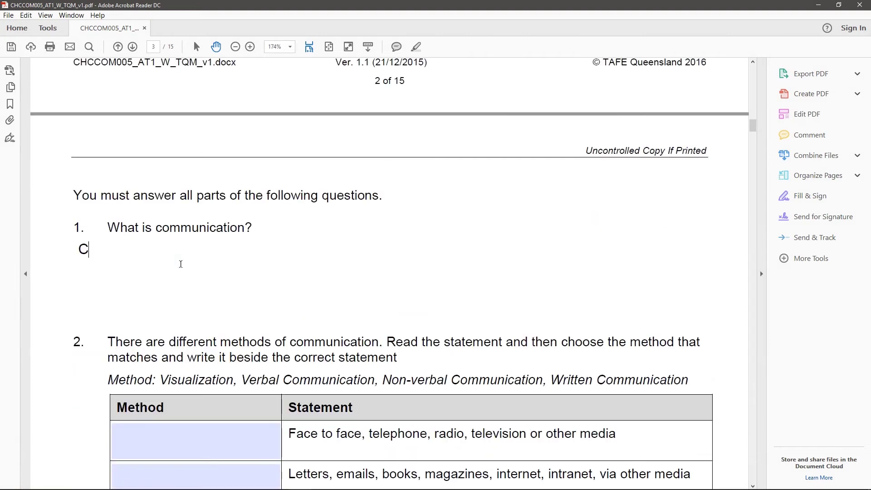
type("ommunication is fundamentally about the exchange and sharing of meaning, and is a essential")
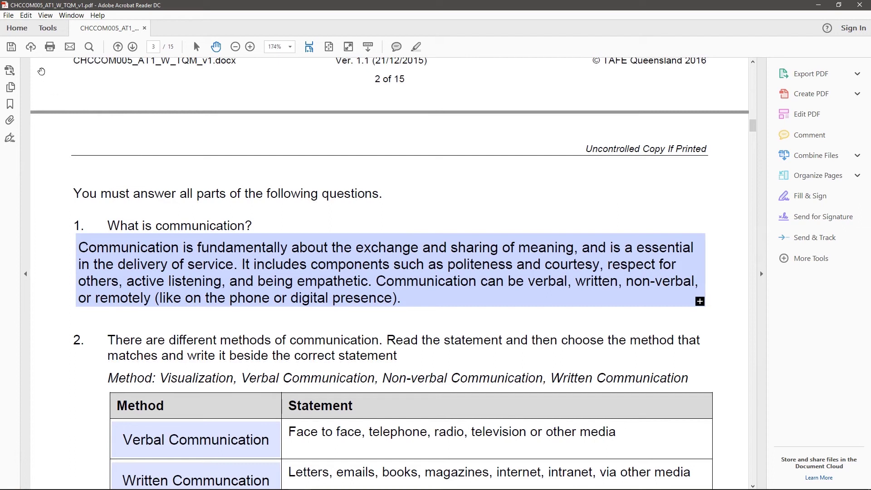
left_click(11, 47)
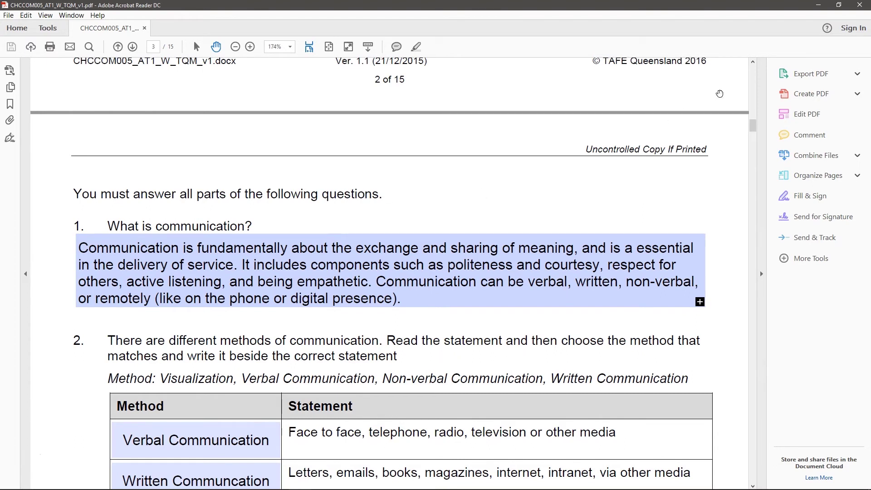
left_click(858, 6)
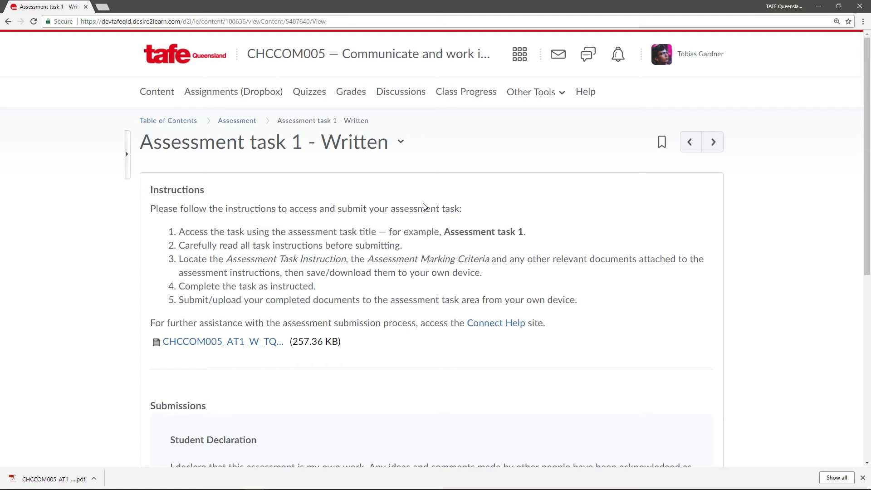
Step: Upload CHCCOM005_AT1_W_TQM_v1.pdf from the Desktop to the assignment submission
scroll(423, 205, "down", 6)
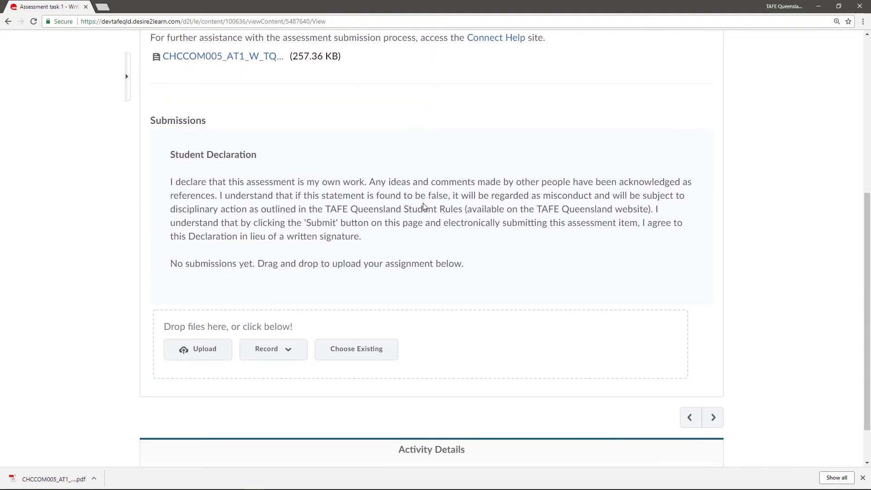
left_click(211, 350)
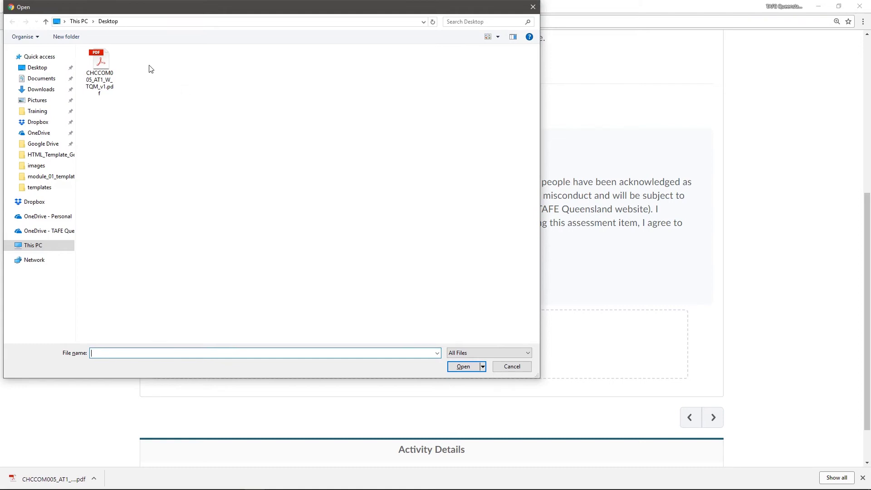
left_click(102, 62)
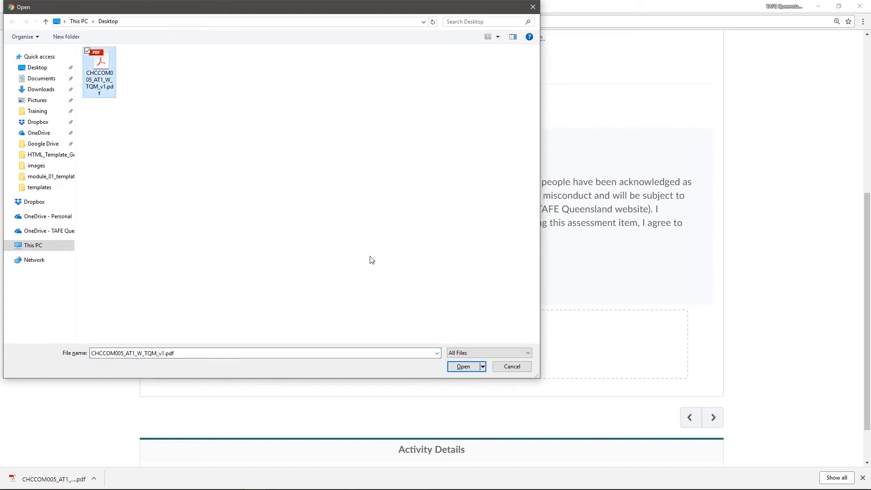
left_click(463, 366)
scroll(464, 369, "down", 2)
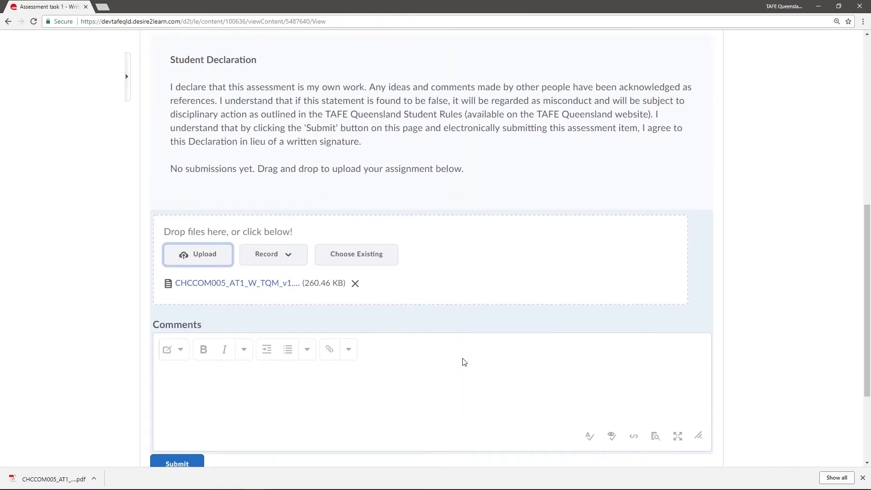
Step: Add the comment 'Thanks!' and submit the assignment
scroll(464, 361, "down", 1)
left_click(389, 335)
type("Thanks!")
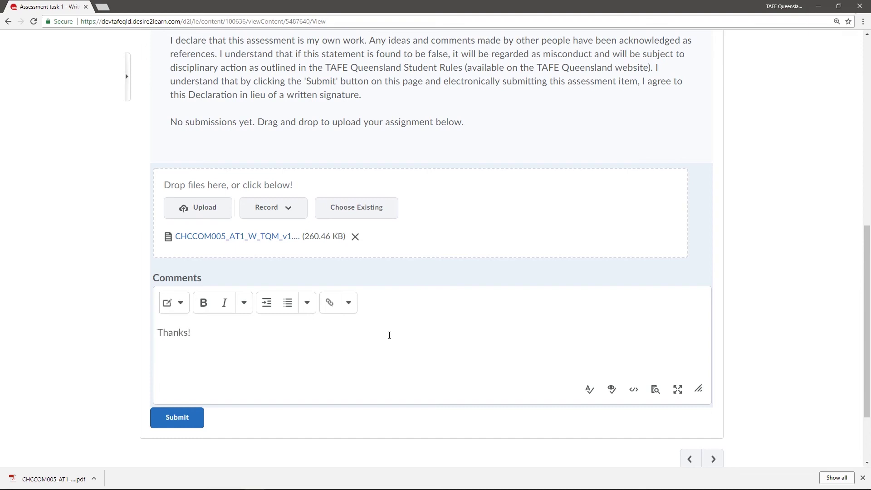
left_click(176, 417)
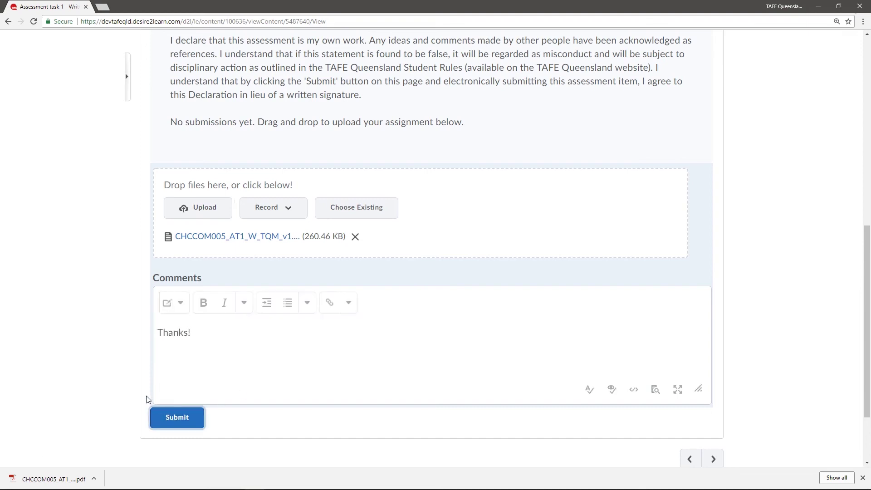